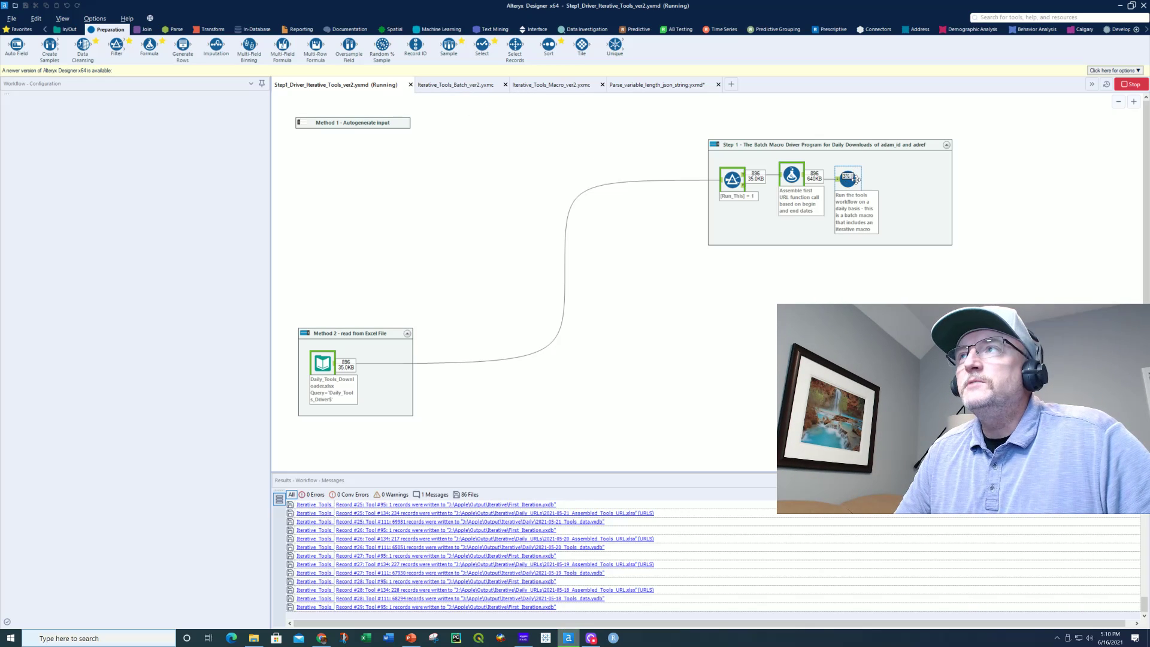
- Look over the batch macro and the iterative macro, and open the Parse_variable_length_json_string workflow
{"action": "left_click", "coordinate": [474, 84]}
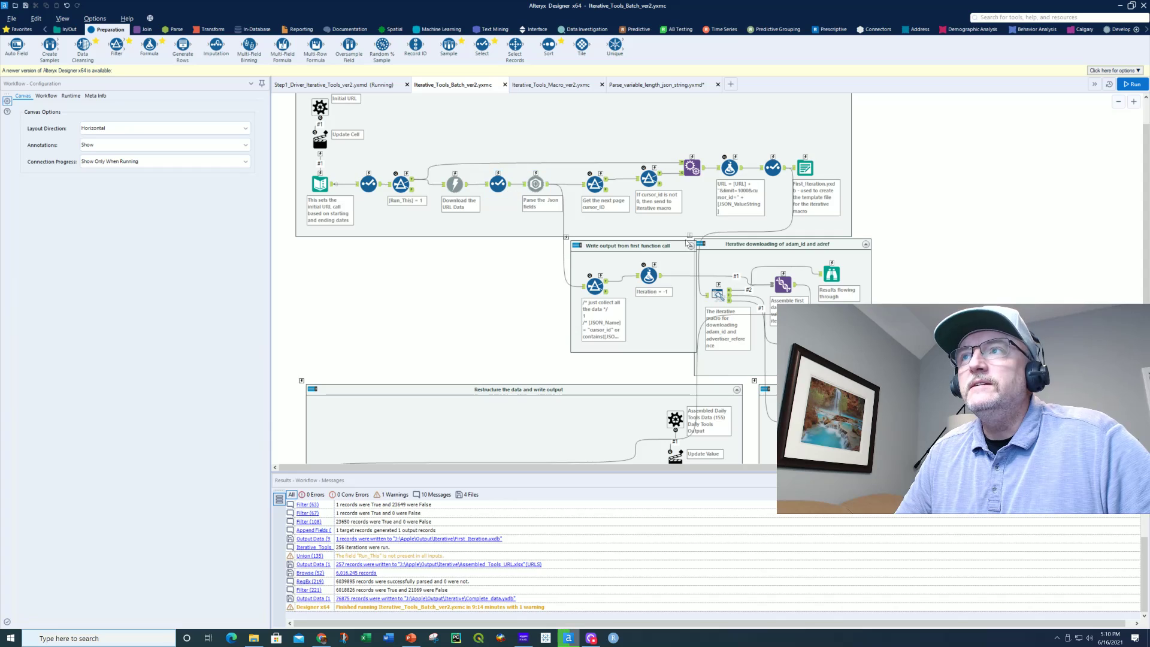
{"action": "scroll", "coordinate": [719, 246], "scroll_direction": "down", "scroll_amount": 2}
{"action": "scroll", "coordinate": [810, 260], "scroll_direction": "up", "scroll_amount": 4}
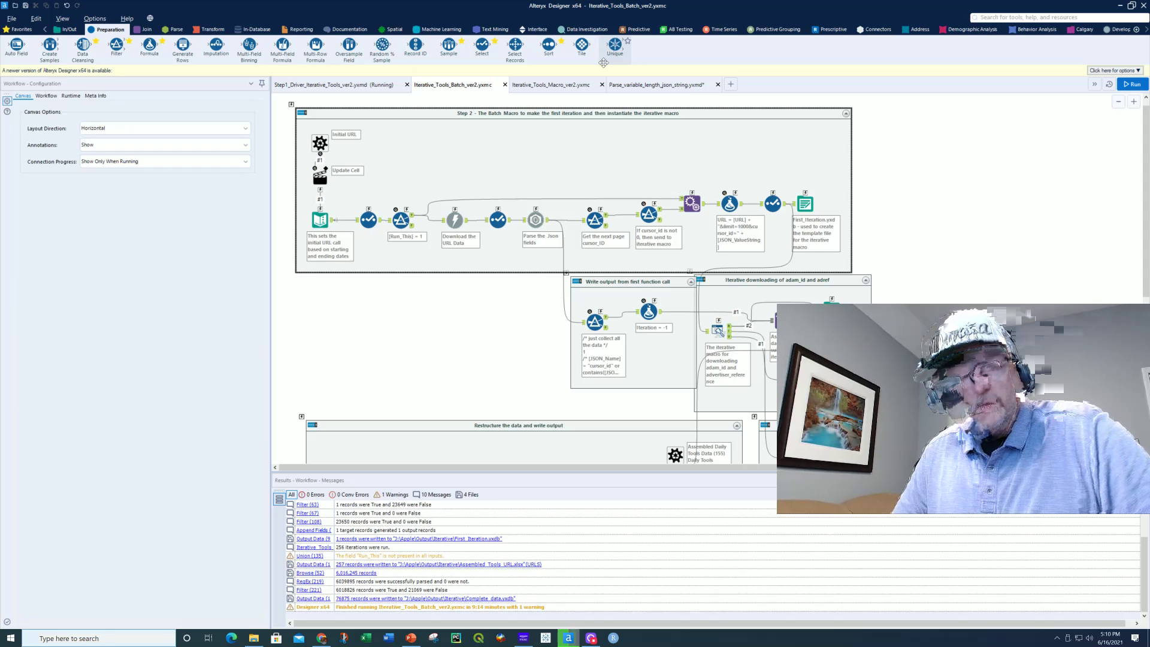
{"action": "left_click", "coordinate": [549, 85]}
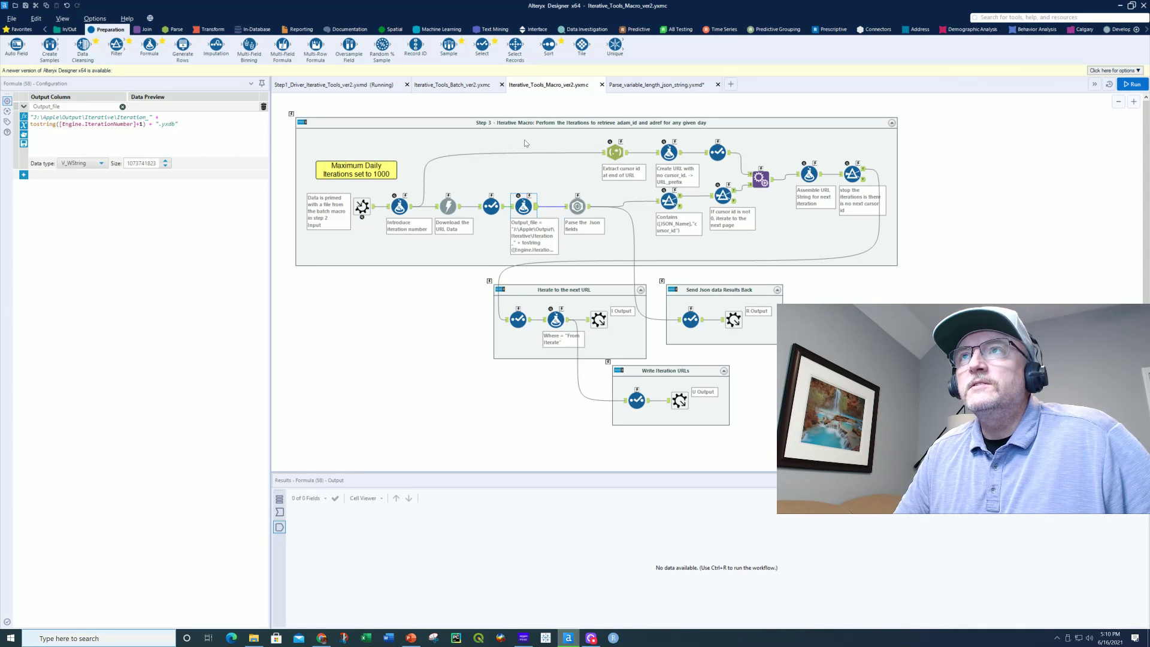
{"action": "left_click", "coordinate": [642, 89]}
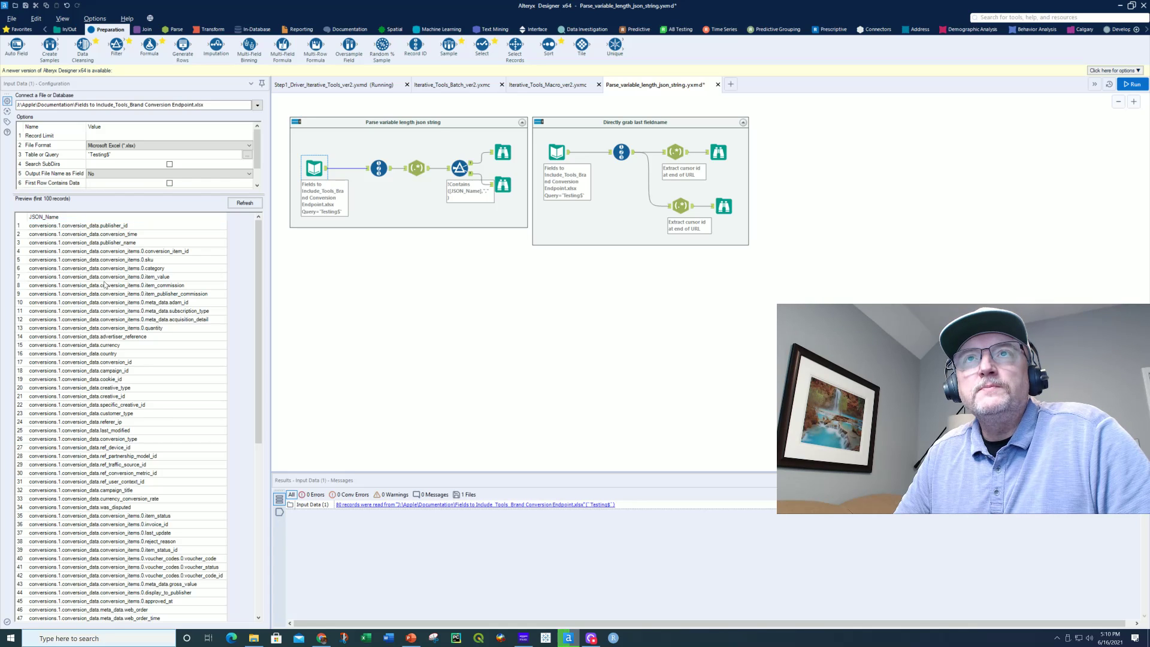
- Examine the JSON_Name input records and the RegEx tool that tokenizes them in the "Parse variable length json string" container
{"action": "mouse_move", "coordinate": [261, 231]}
{"action": "left_mouse_down"}
{"action": "mouse_move", "coordinate": [288, 408]}
{"action": "mouse_move", "coordinate": [268, 212]}
{"action": "left_mouse_up"}
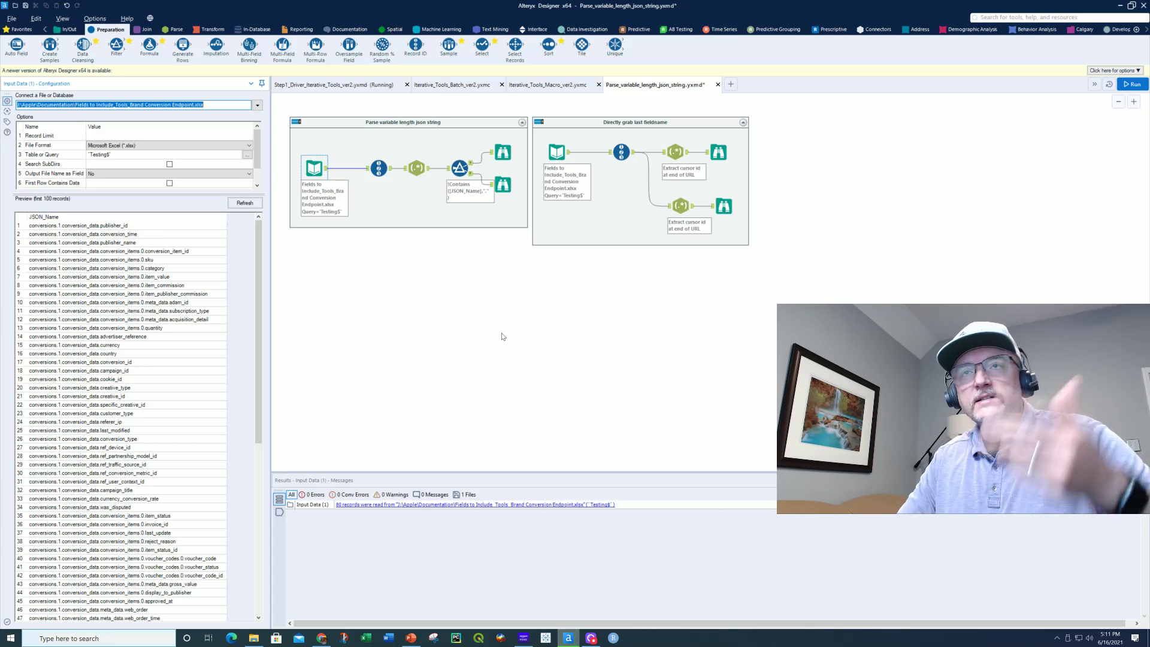
{"action": "left_click", "coordinate": [318, 166]}
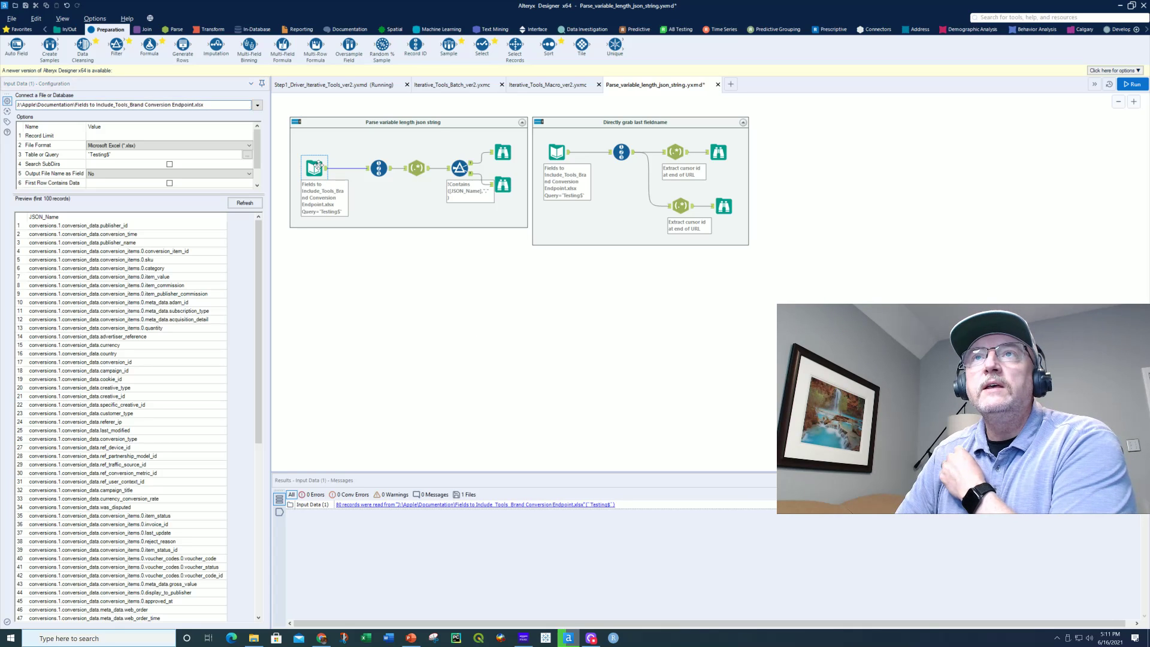
{"action": "left_click", "coordinate": [418, 164]}
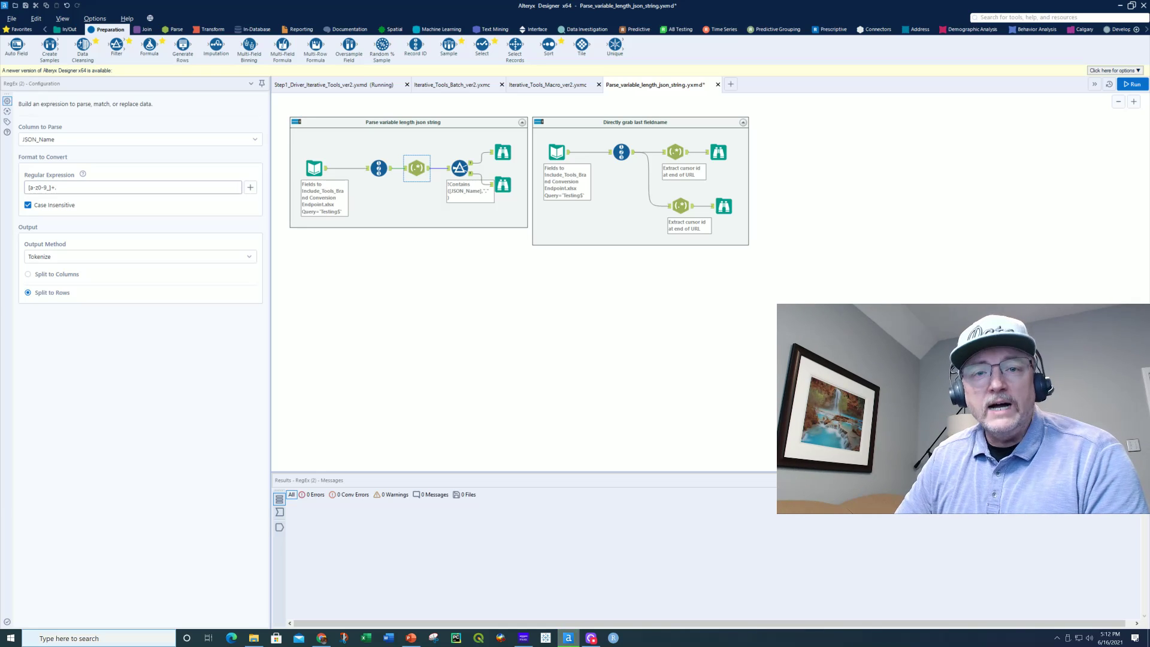
{"action": "left_click", "coordinate": [428, 171]}
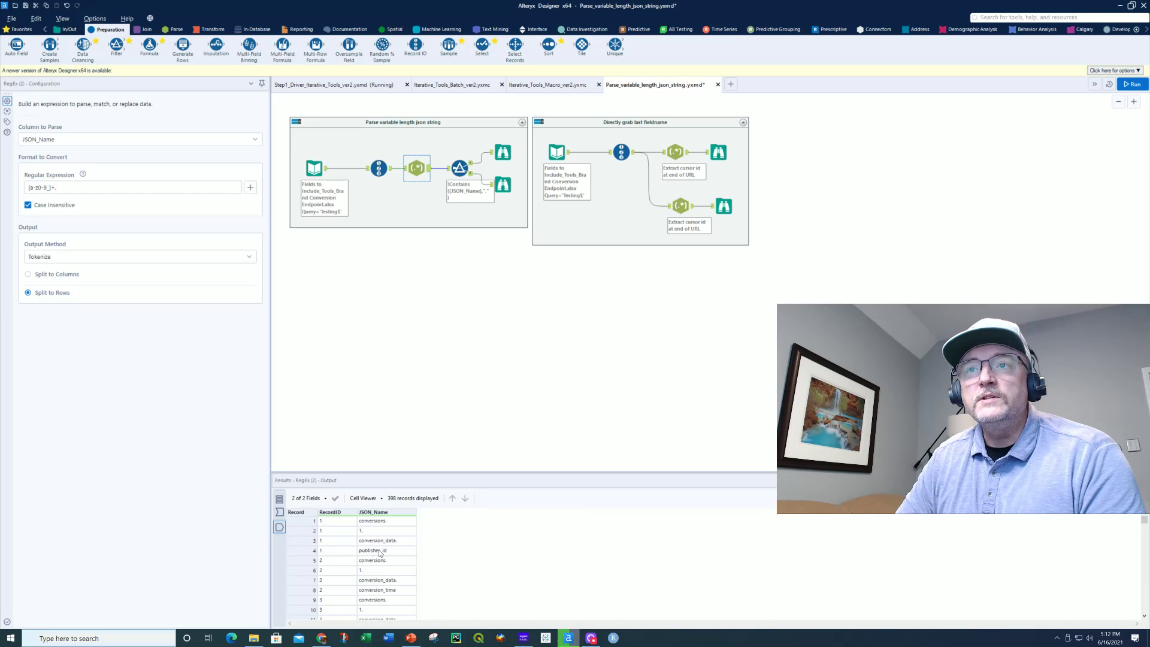
- Compare the RegEx output with the custom filter's true output, and view the filtered records in the connected Browse tool
{"action": "left_click", "coordinate": [459, 170]}
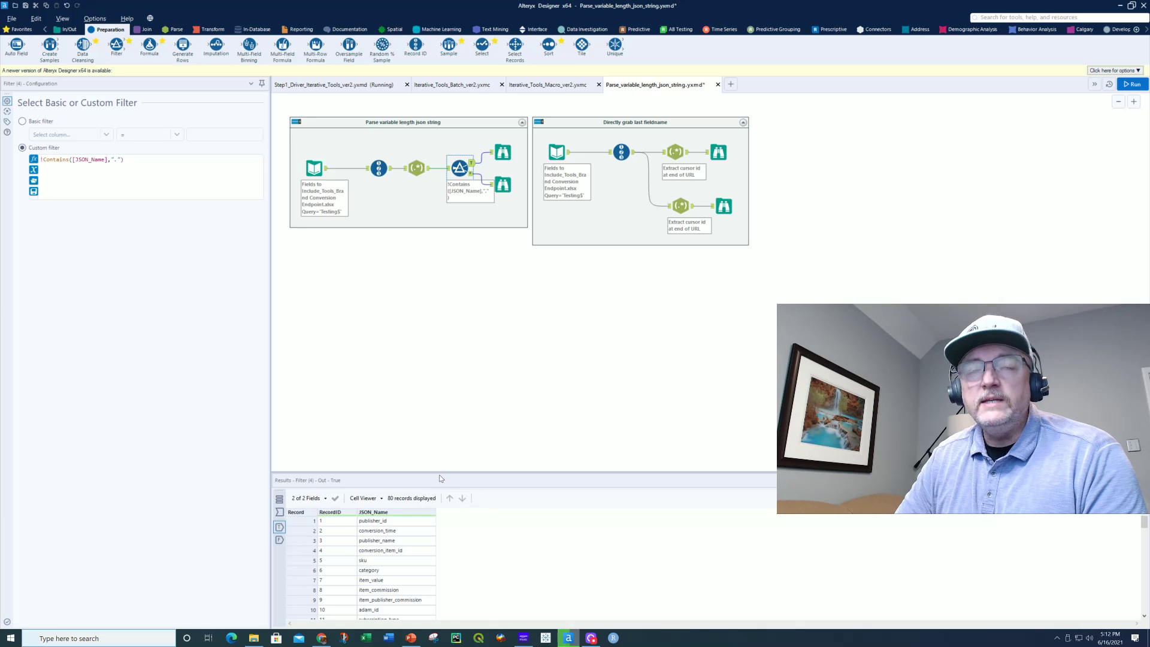
{"action": "left_click", "coordinate": [417, 170]}
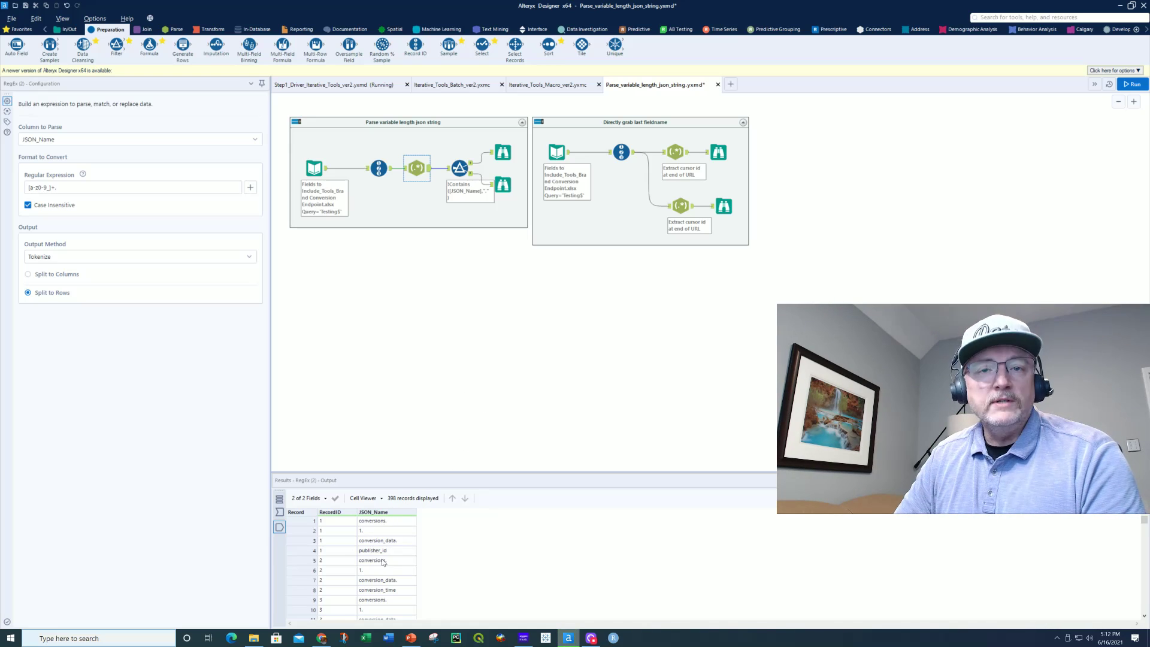
{"action": "left_click", "coordinate": [457, 168]}
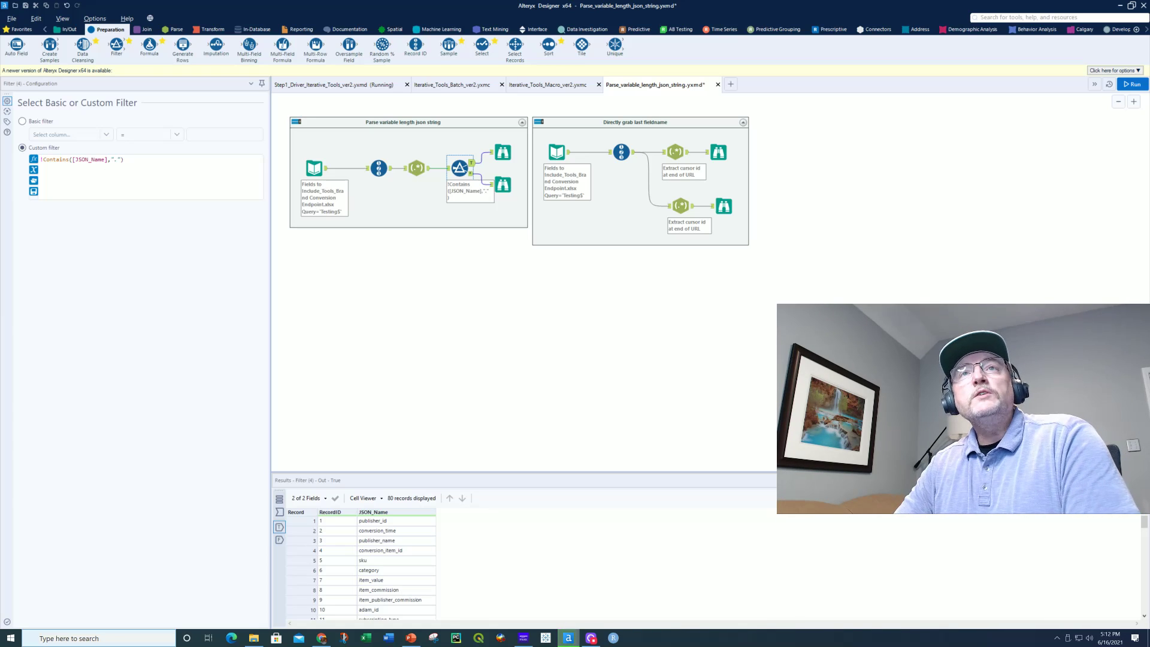
{"action": "left_click", "coordinate": [503, 152]}
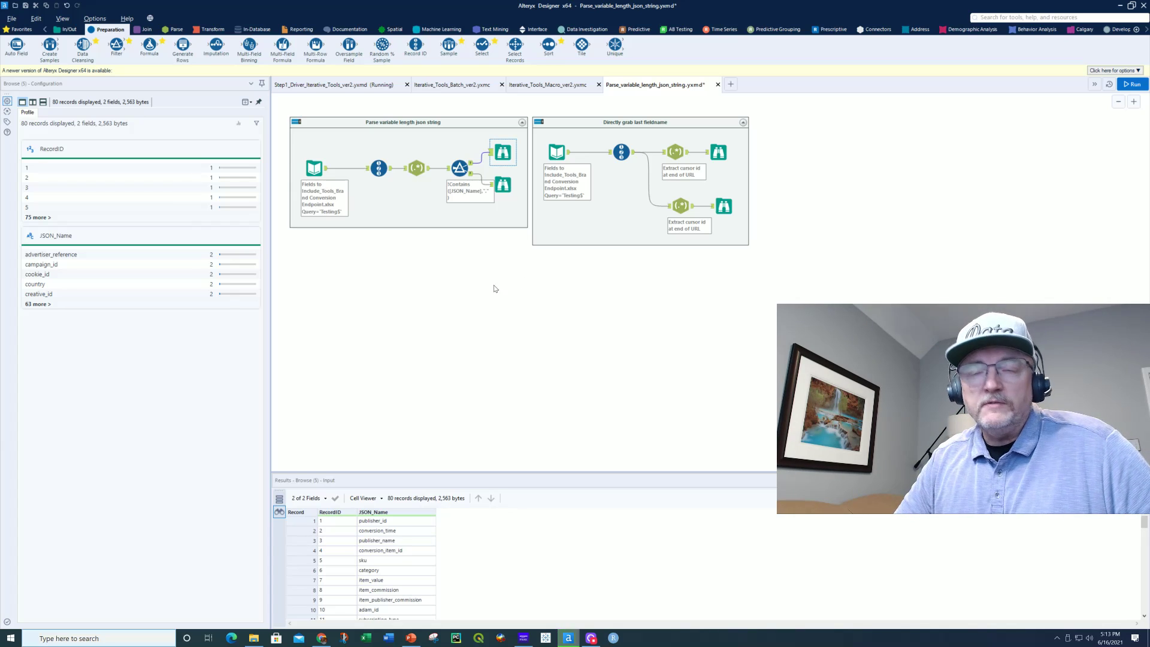
- Inspect the Input Data, Record ID and upper RegEx tools in the "Directly grab last fieldname" container
{"action": "left_click", "coordinate": [553, 159]}
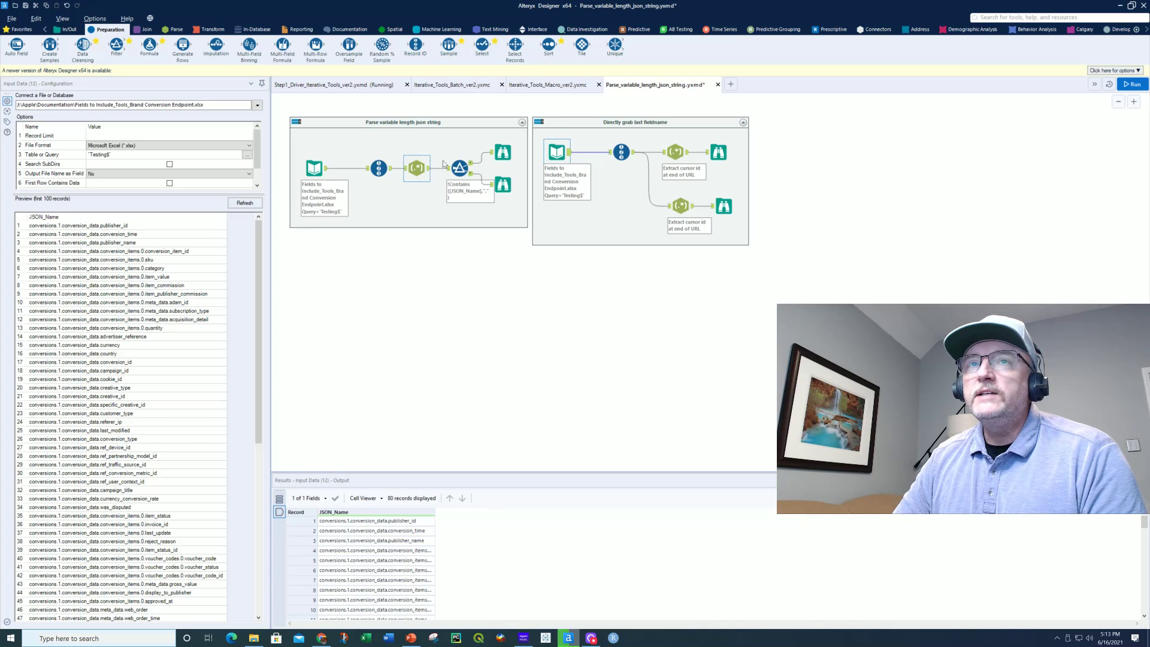
{"action": "left_click", "coordinate": [620, 151]}
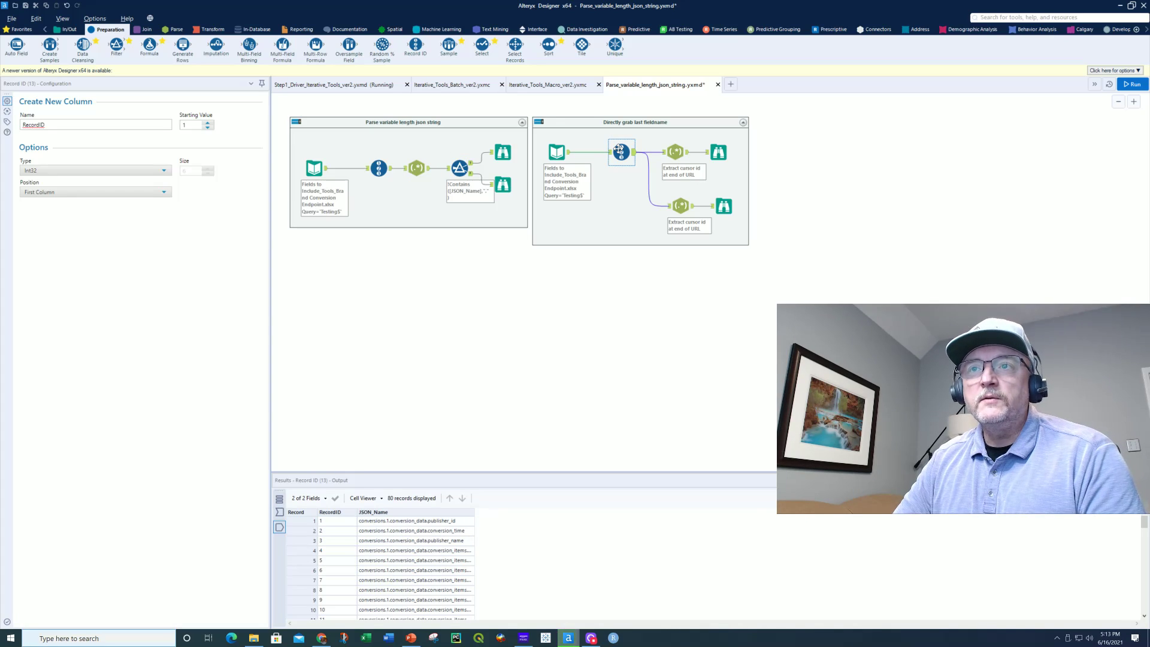
{"action": "left_click", "coordinate": [676, 150]}
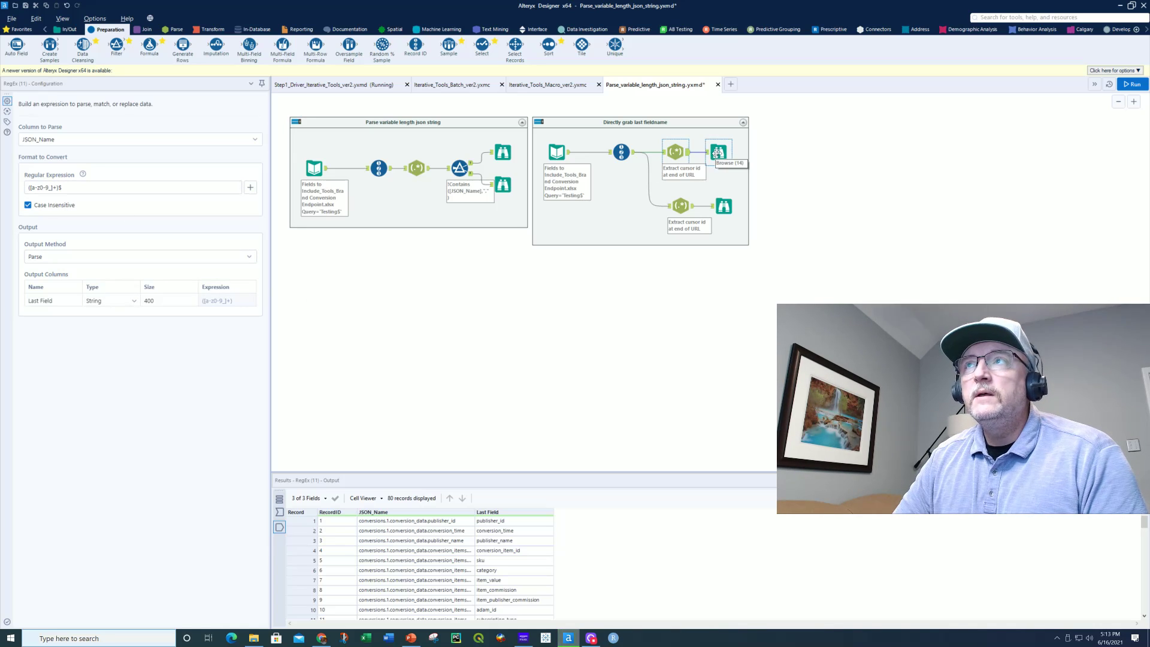
- Run the workflow and view the upper RegEx branch's results in its Browse tool
{"action": "left_click", "coordinate": [1132, 84]}
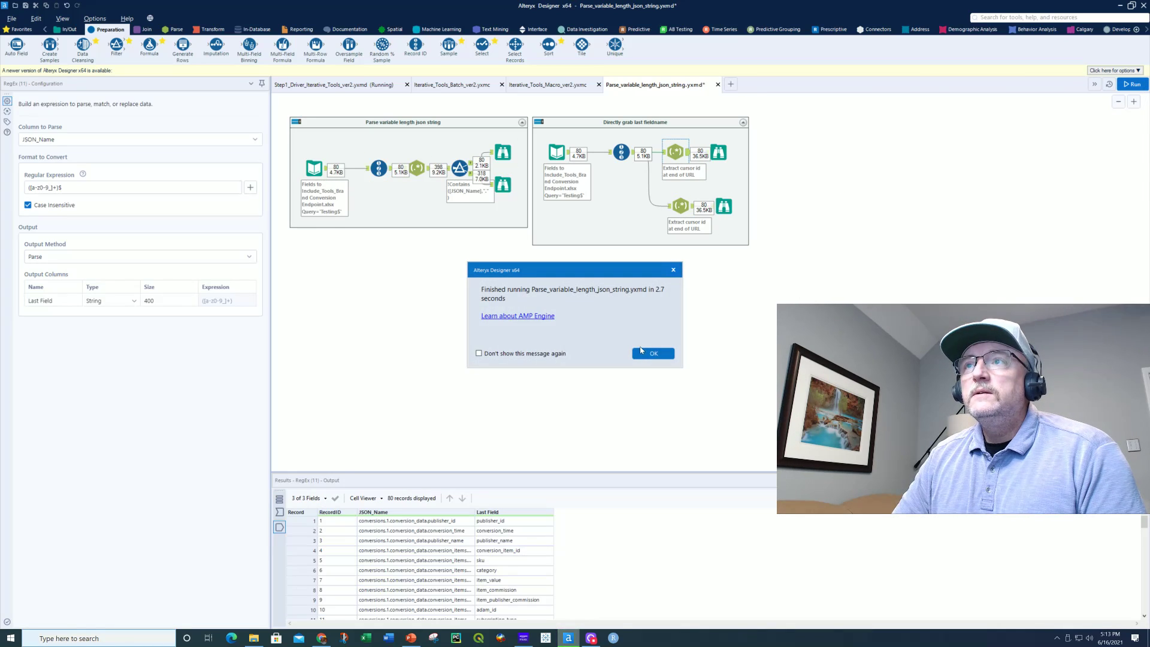
{"action": "left_click", "coordinate": [641, 352]}
{"action": "left_click", "coordinate": [716, 162]}
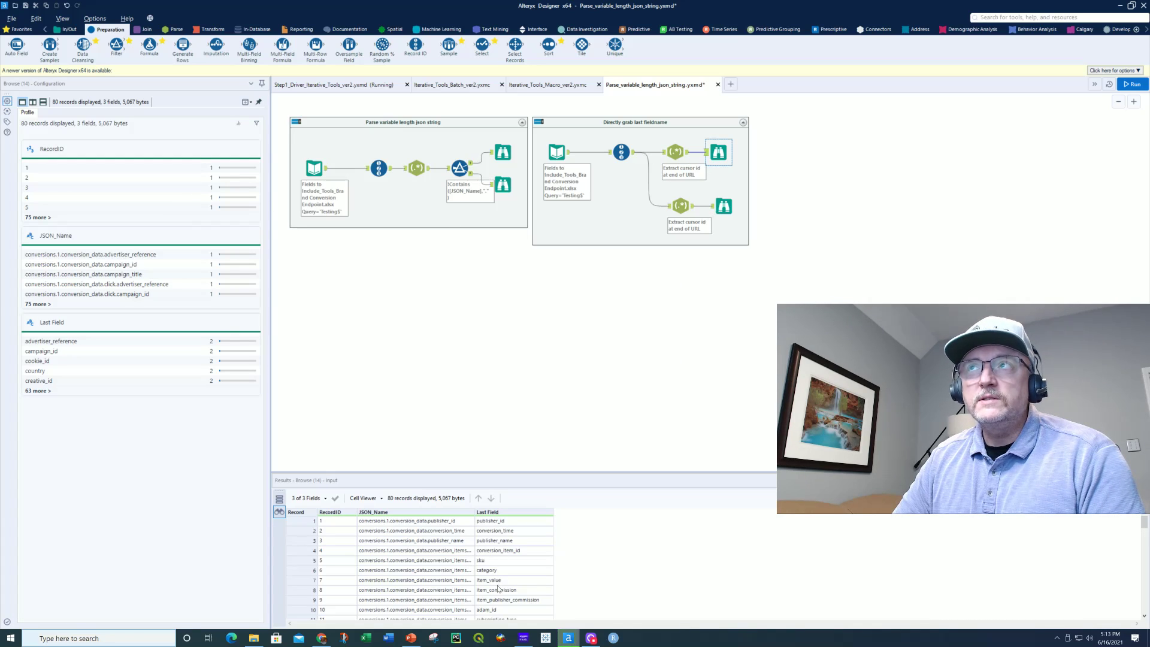
- Compare the expressions of the upper and lower RegEx tools, and view the lower branch's results in its Browse tool
{"action": "left_click", "coordinate": [675, 152]}
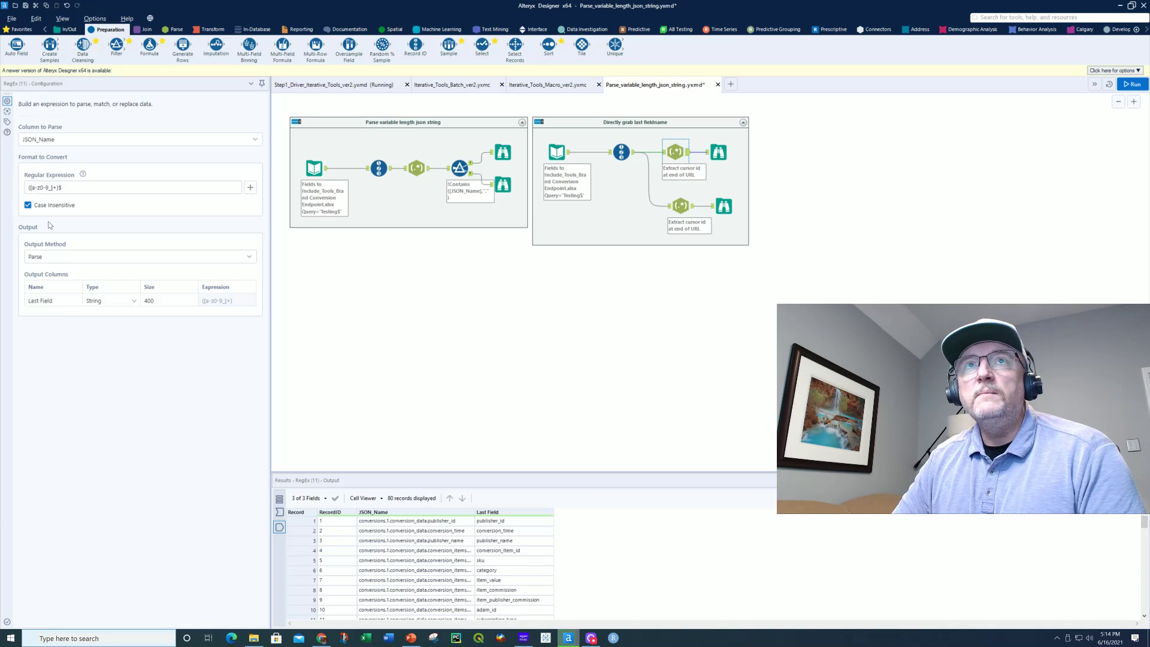
{"action": "left_click", "coordinate": [681, 206]}
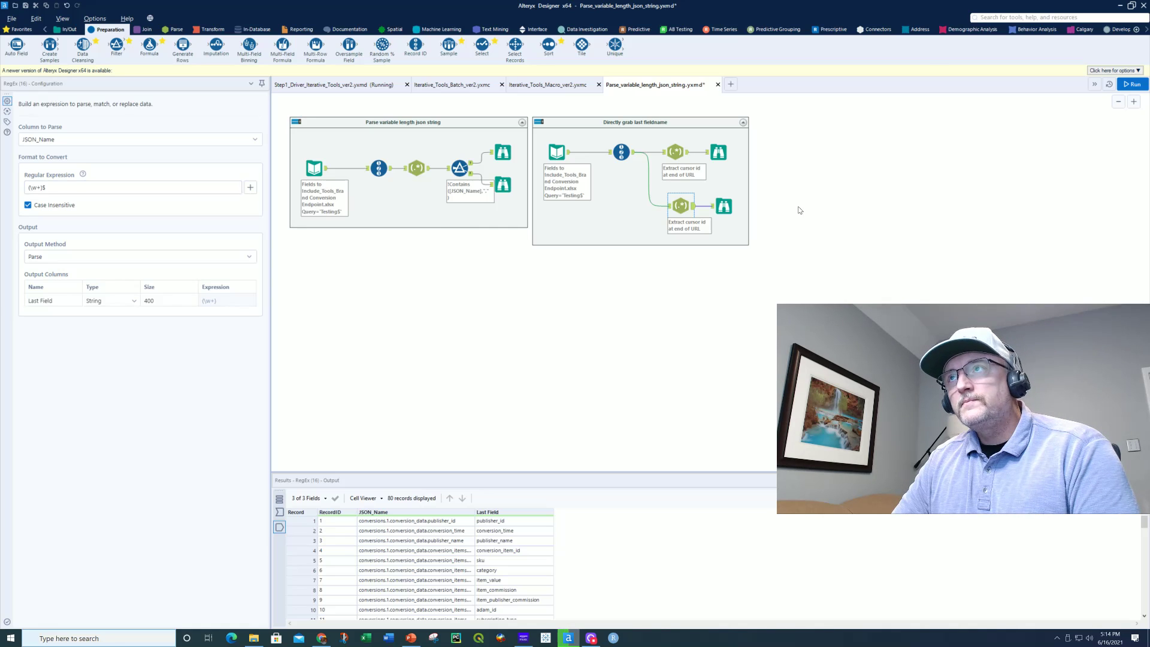
{"action": "left_click", "coordinate": [723, 207]}
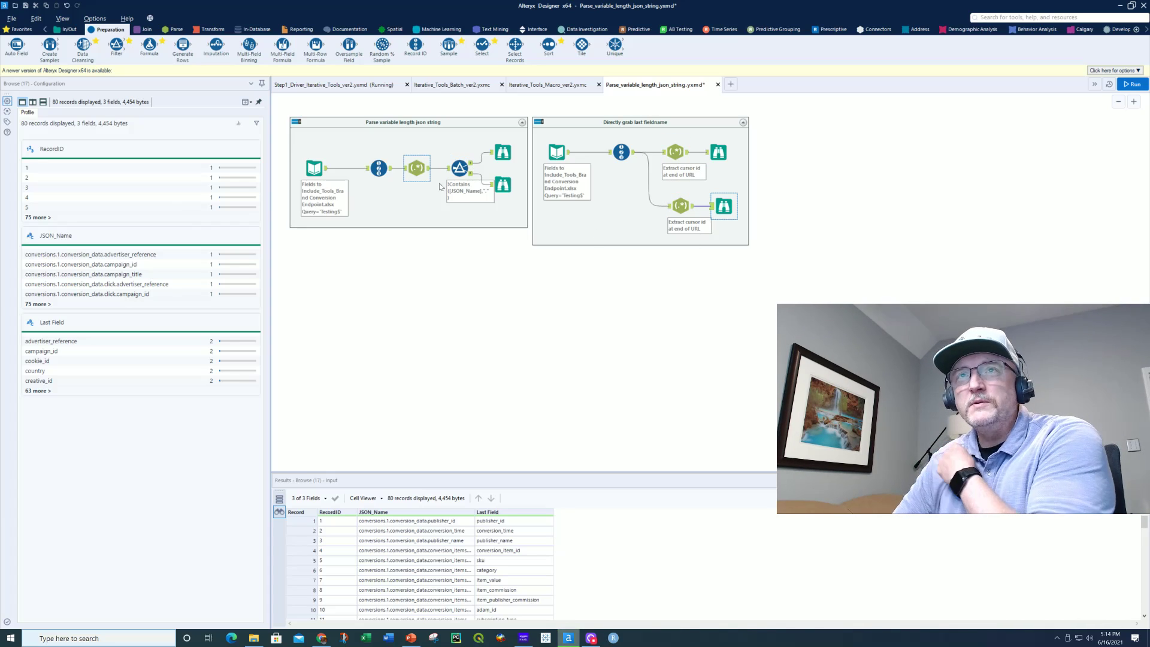
- Set the tokenizing RegEx tool in the "Parse variable length json string" container to split to 9 columns, and run the workflow
{"action": "left_click", "coordinate": [556, 154]}
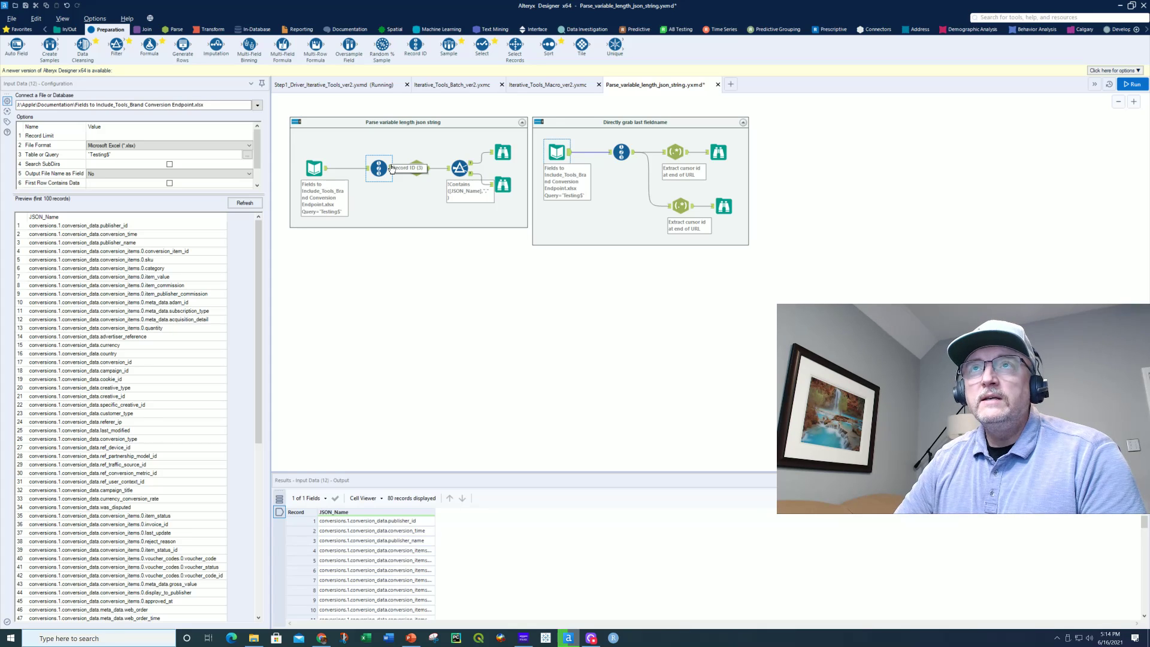
{"action": "left_click", "coordinate": [417, 167]}
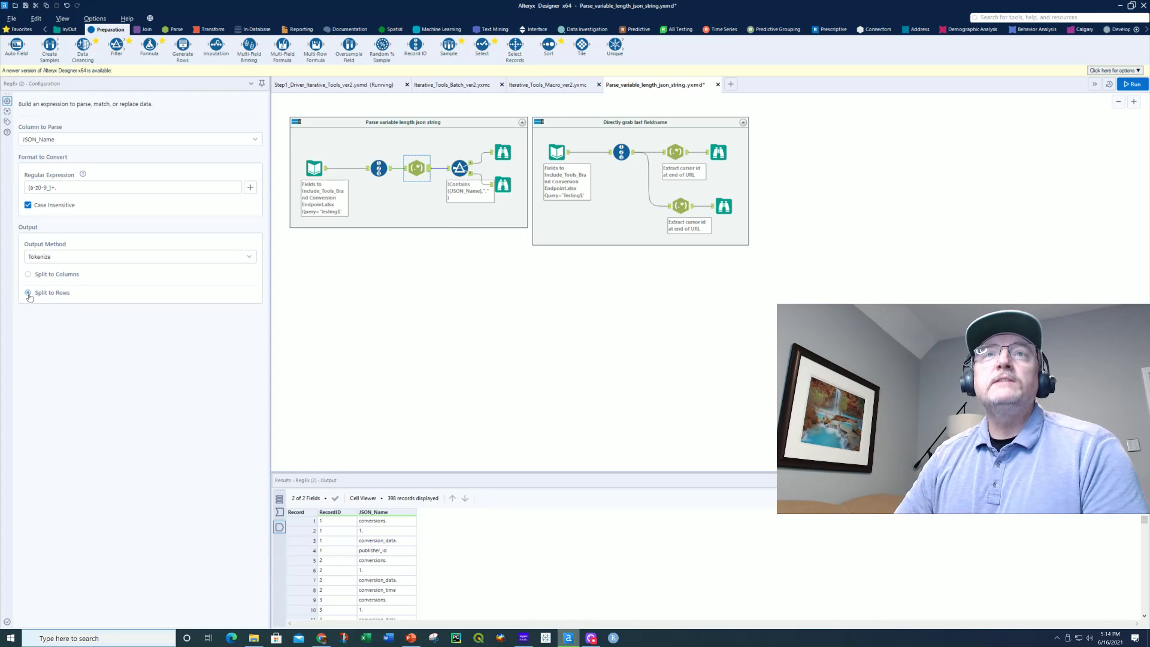
{"action": "left_click", "coordinate": [28, 274]}
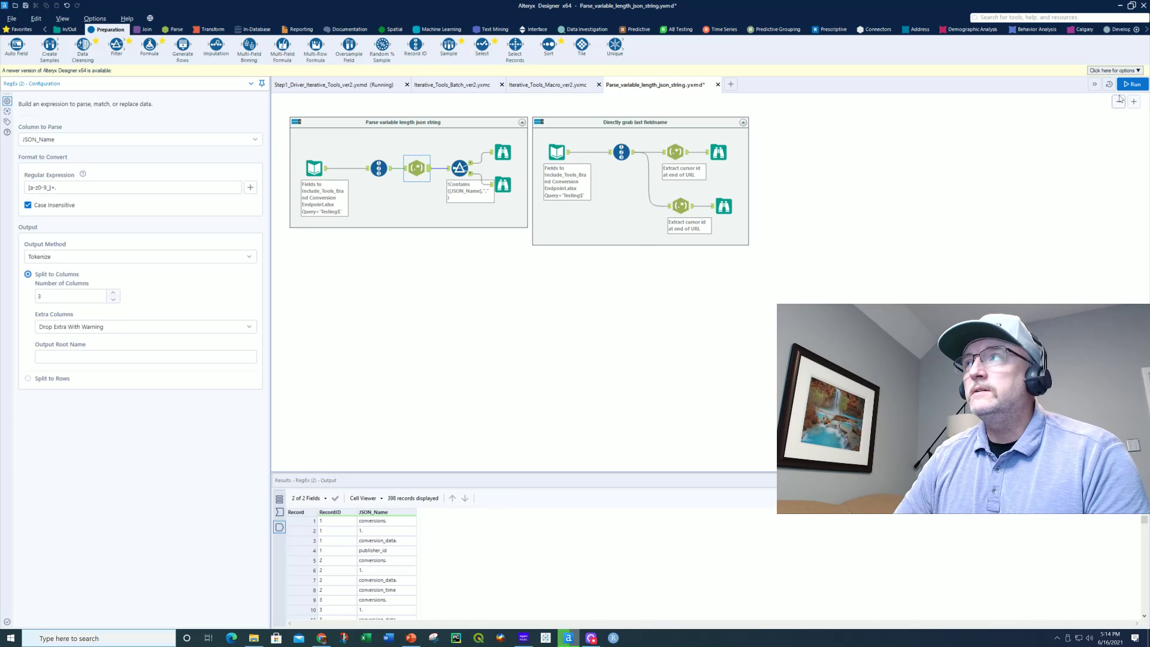
{"action": "double_click", "coordinate": [114, 294]}
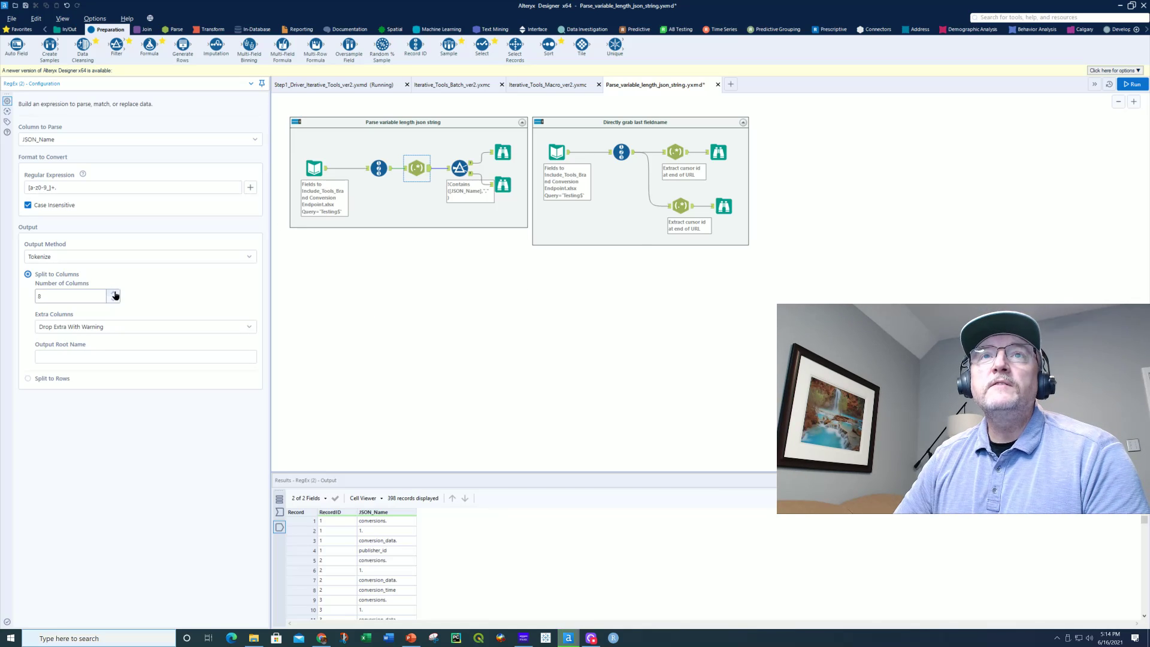
{"action": "left_click", "coordinate": [1133, 84]}
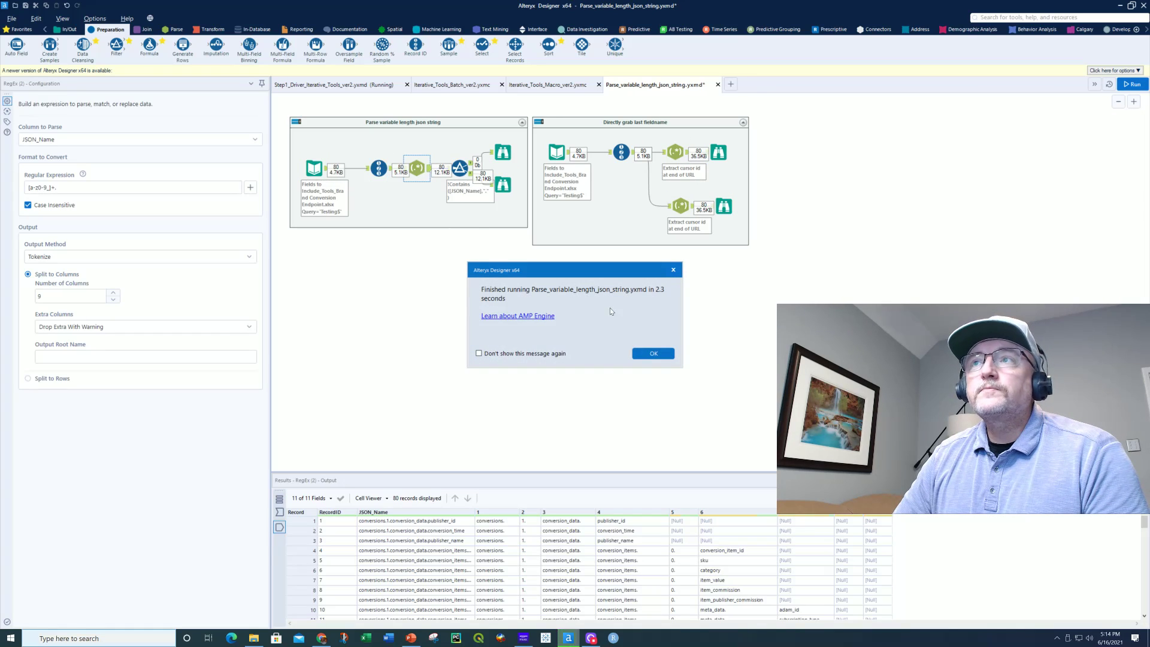
{"action": "left_click", "coordinate": [646, 353]}
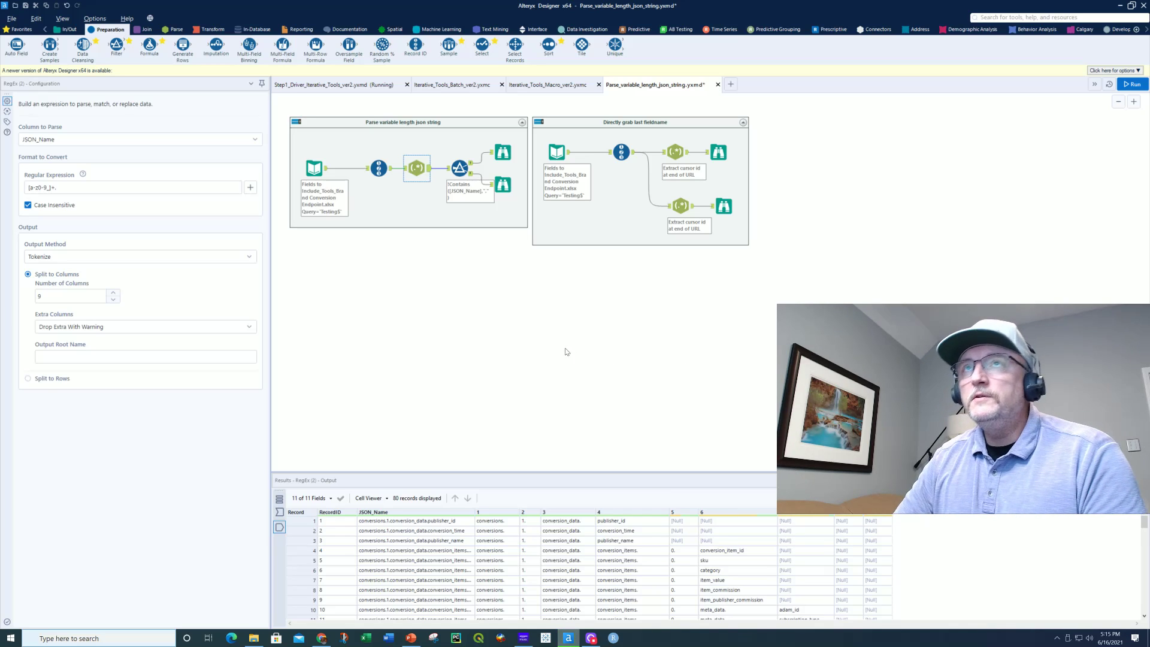
- Switch to the Chrome browser window
{"action": "left_click", "coordinate": [568, 638]}
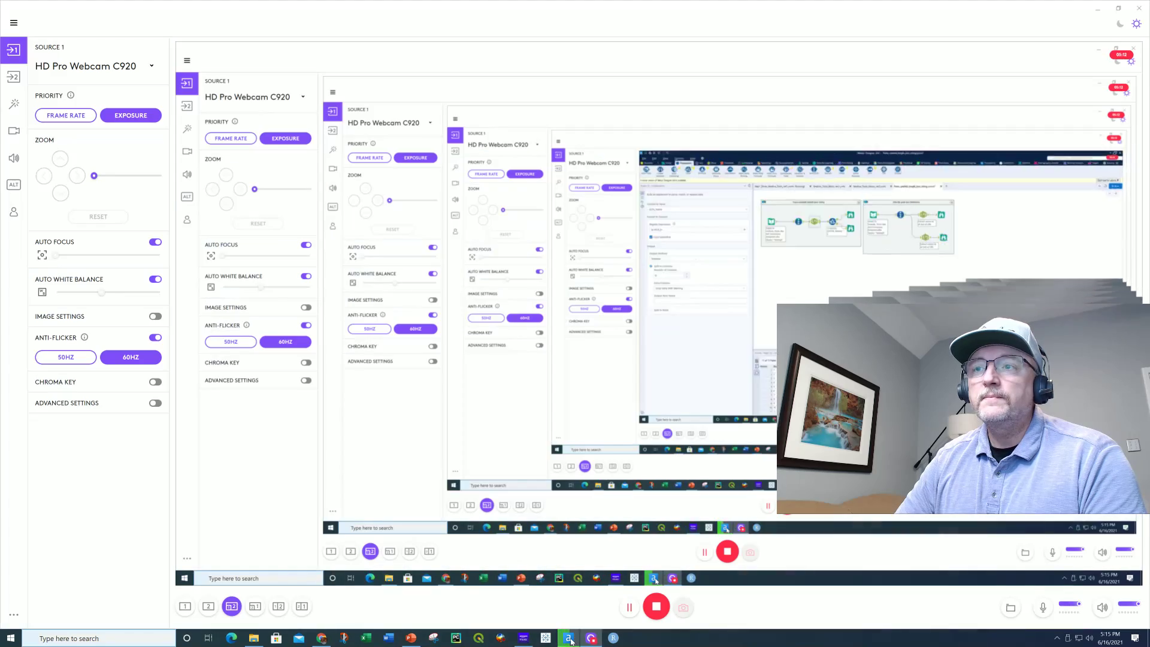
{"action": "left_click", "coordinate": [591, 639]}
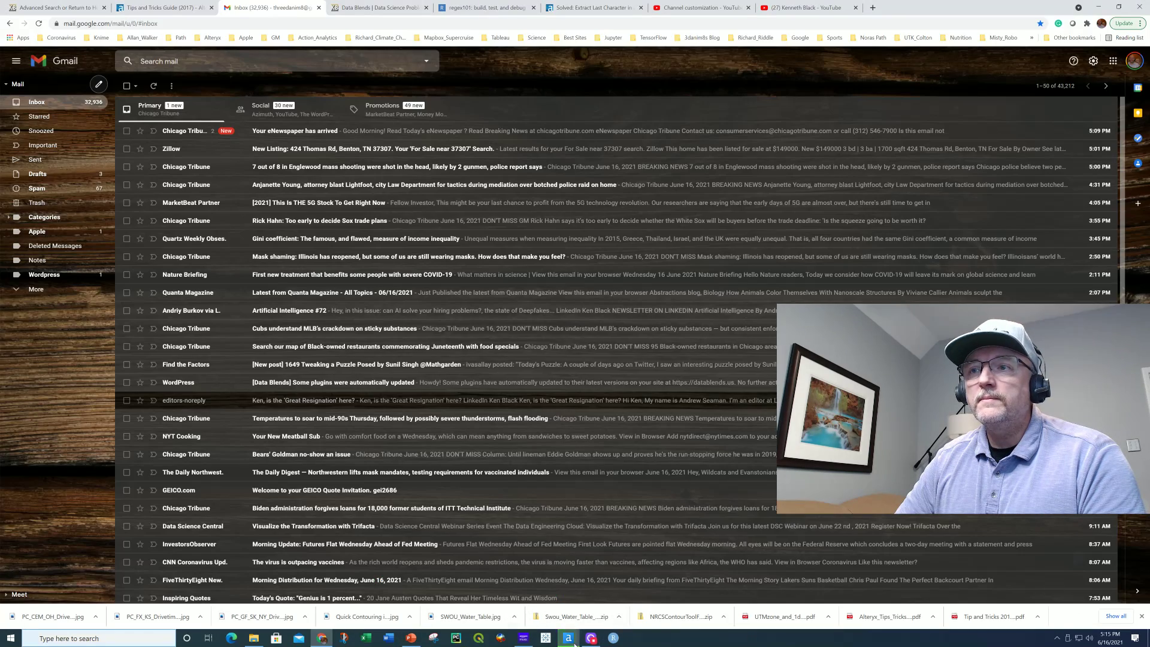